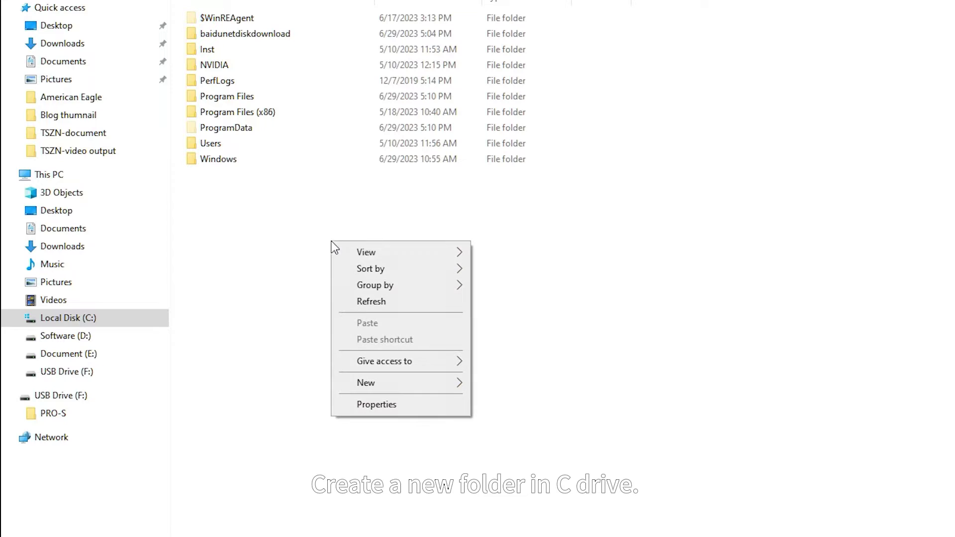
Create a new folder named "DTF Pro" in the root of Local Disk (C:).
{"action": "mouse_move", "coordinate": [403, 389]}
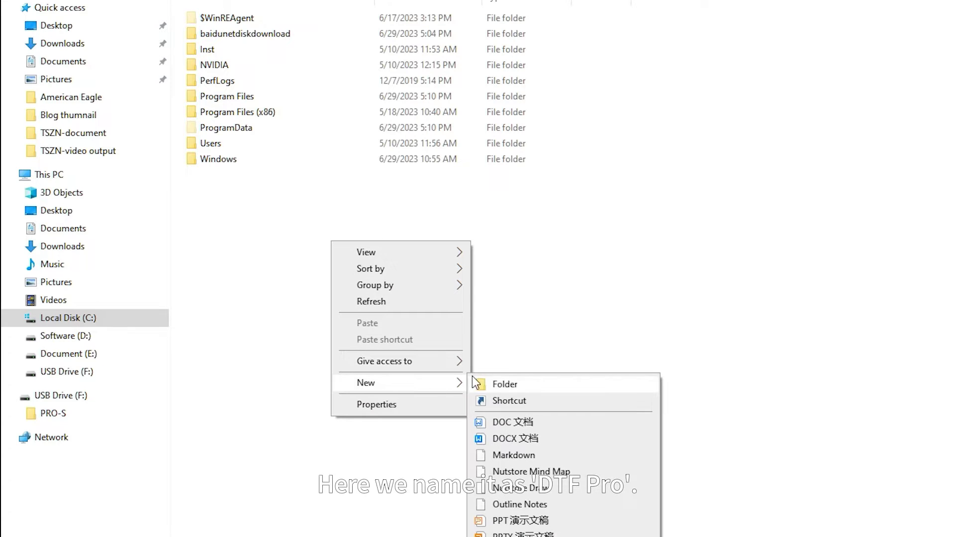
{"action": "left_click", "coordinate": [497, 384]}
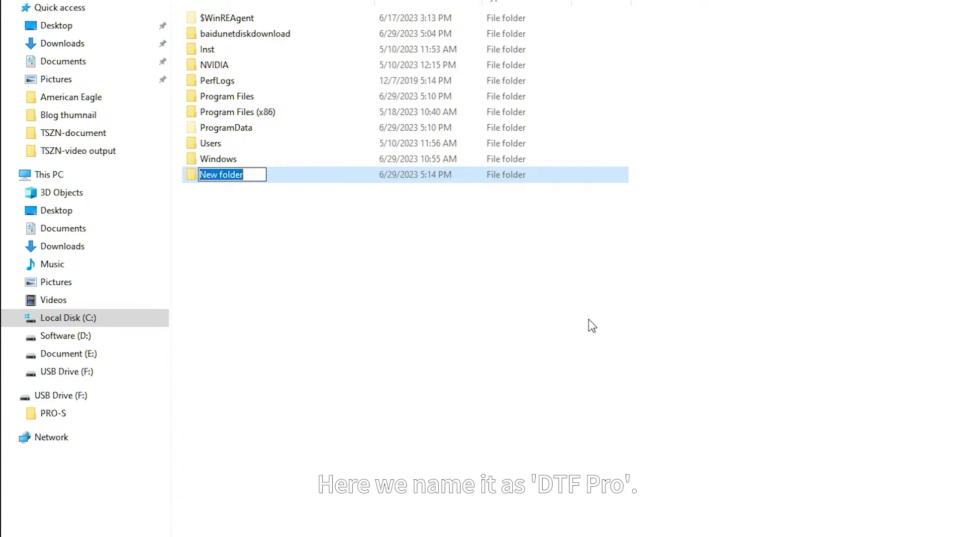
{"action": "type", "text": "DTF"}
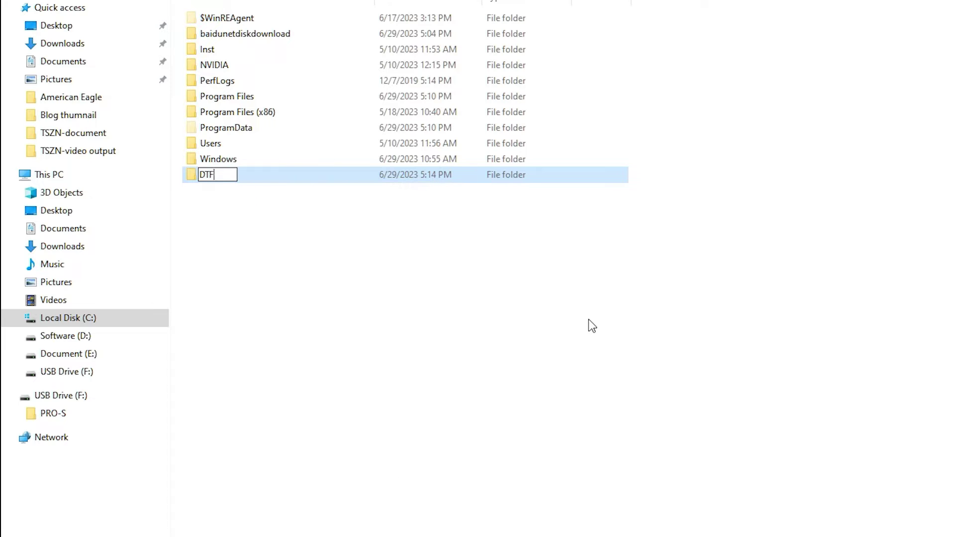
{"action": "type", "text": " Pro"}
{"action": "key", "text": "Return"}
{"action": "key", "text": "Return"}
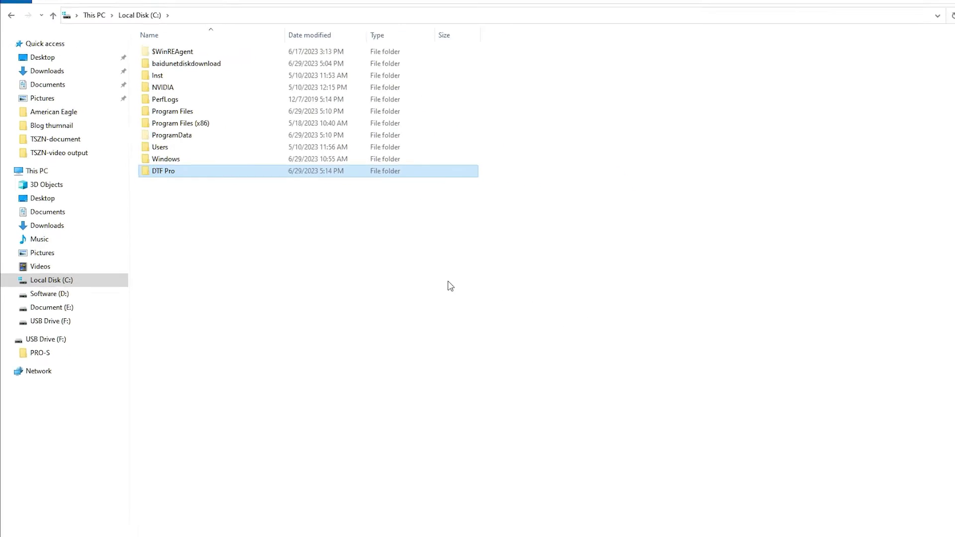
Open the Exclusions page of Windows Security's virus and threat protection settings.
{"action": "key", "text": "super+i"}
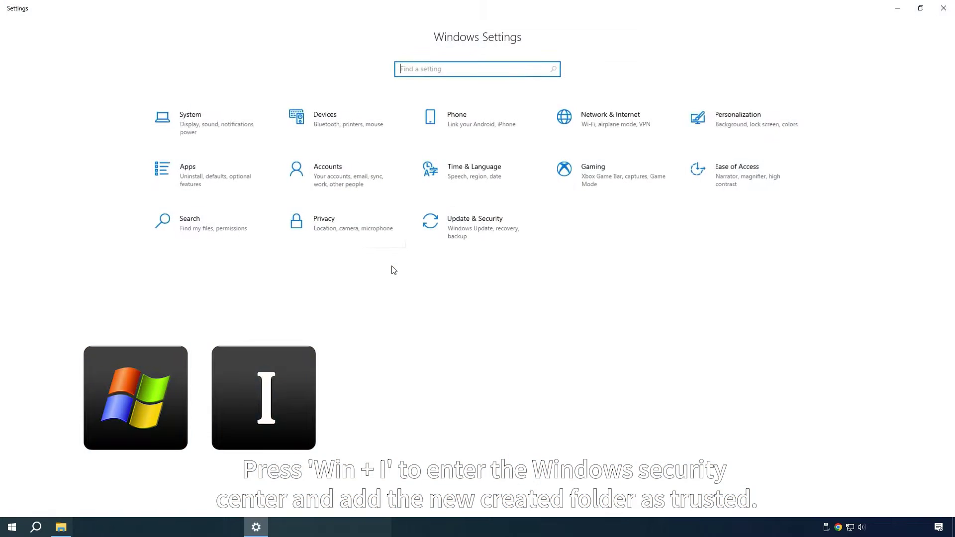
{"action": "left_click", "coordinate": [456, 229]}
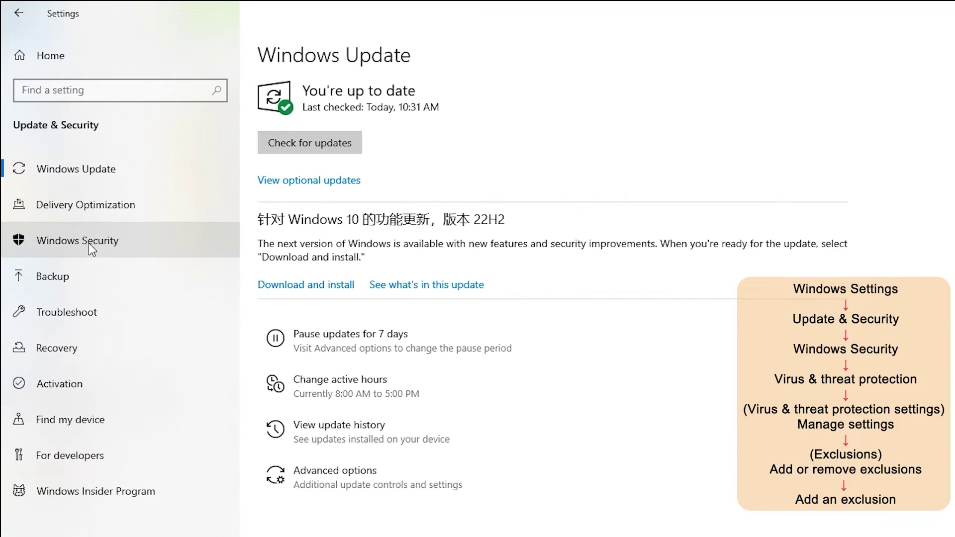
{"action": "left_click", "coordinate": [89, 243]}
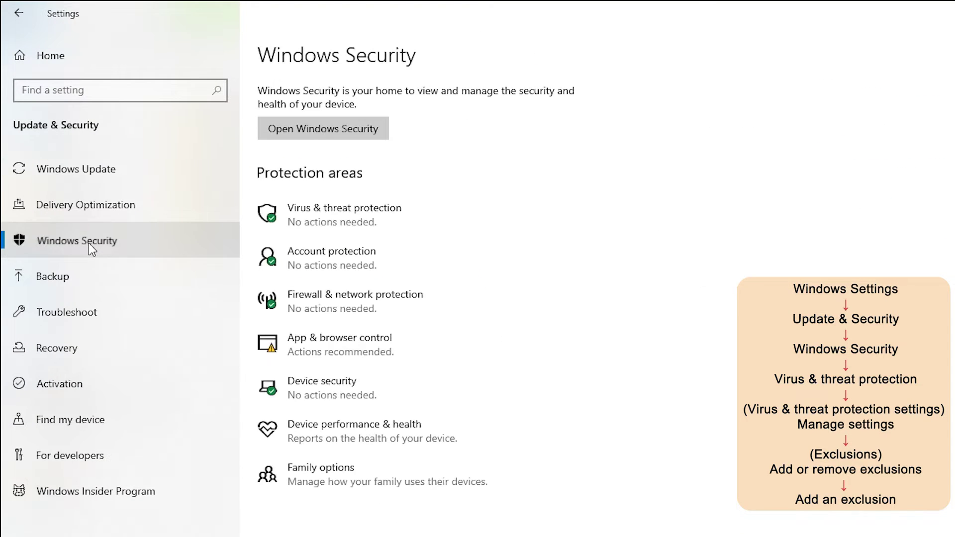
{"action": "left_click", "coordinate": [365, 211]}
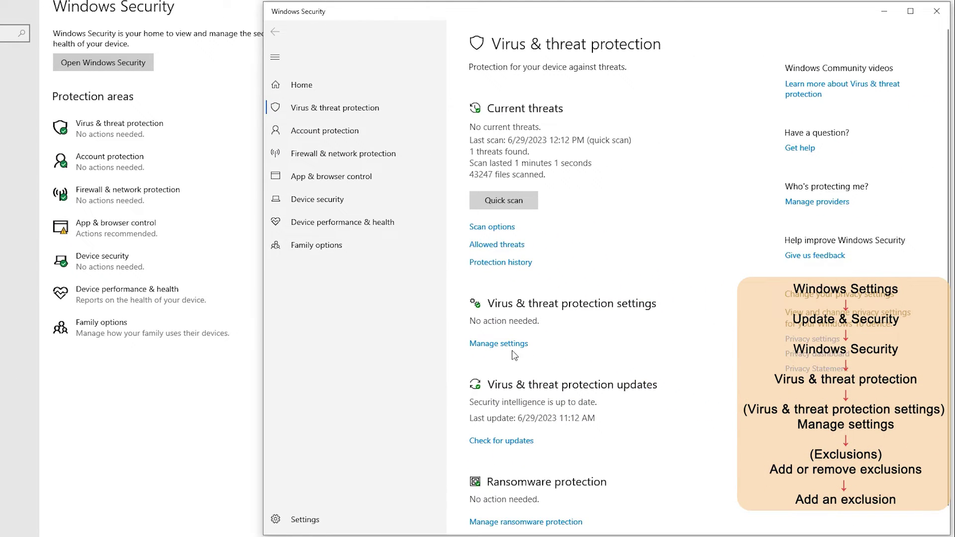
{"action": "left_click", "coordinate": [512, 351]}
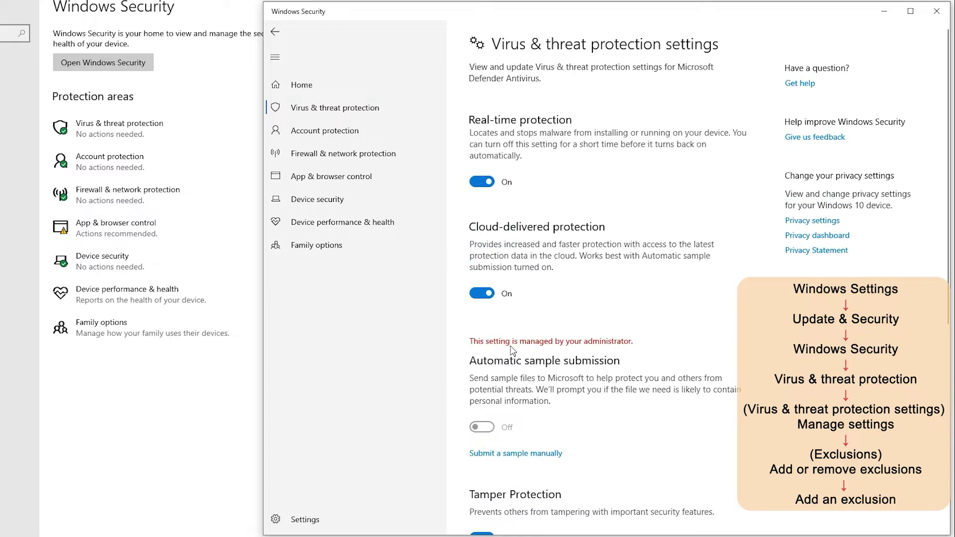
{"action": "scroll", "coordinate": [512, 351], "scroll_direction": "down", "scroll_amount": 6}
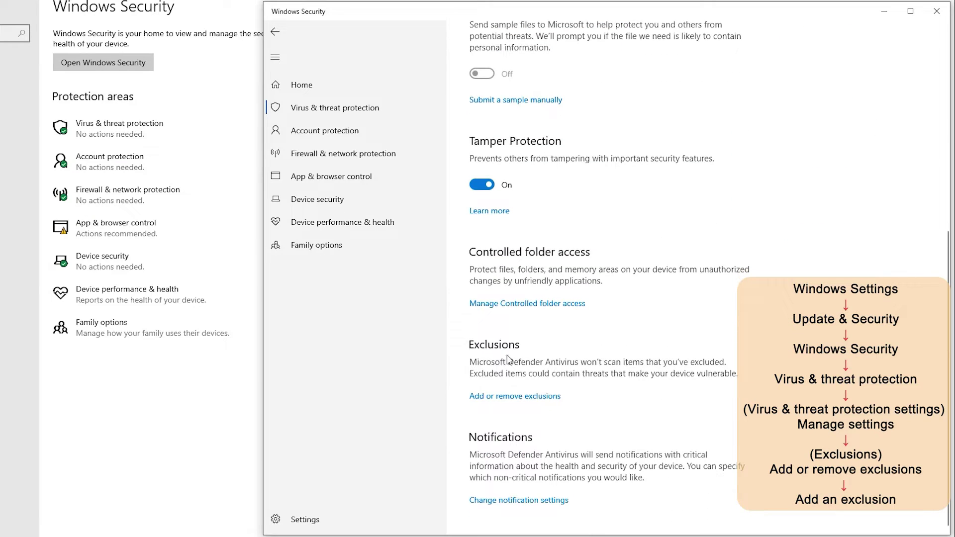
{"action": "left_click", "coordinate": [516, 397]}
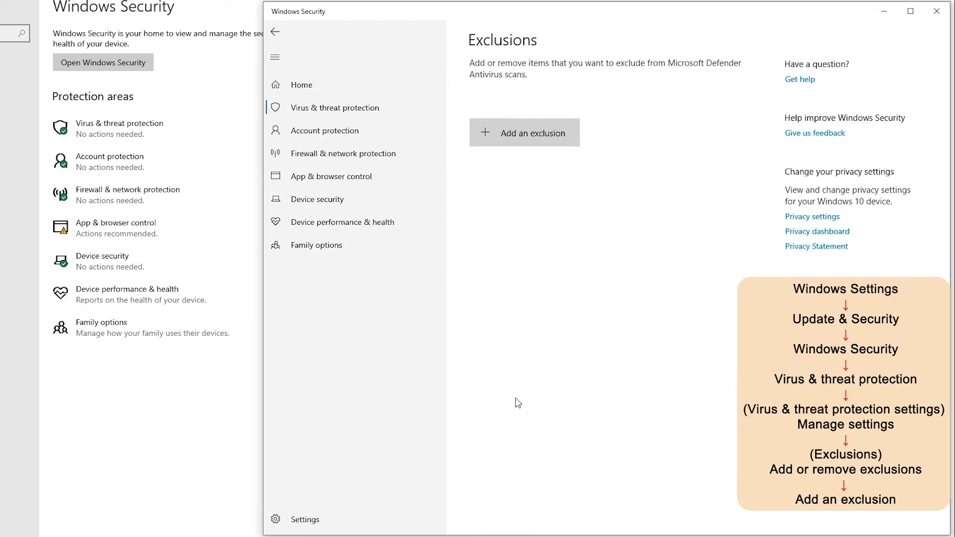
Add the C:\DTF Pro folder as an antivirus exclusion and close the Windows Security and Settings windows.
{"action": "left_click", "coordinate": [541, 140]}
{"action": "left_click", "coordinate": [517, 182]}
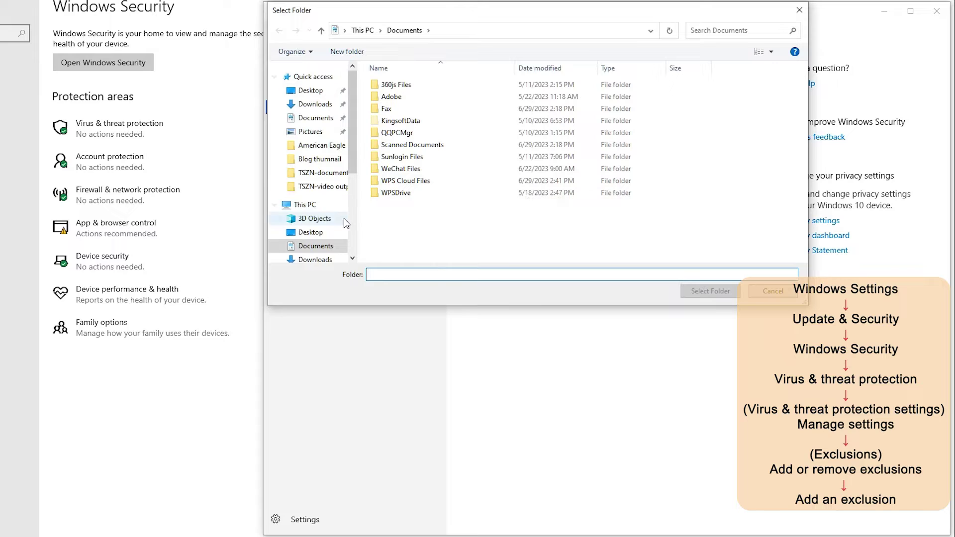
{"action": "scroll", "coordinate": [356, 167], "scroll_direction": "down", "scroll_amount": 3}
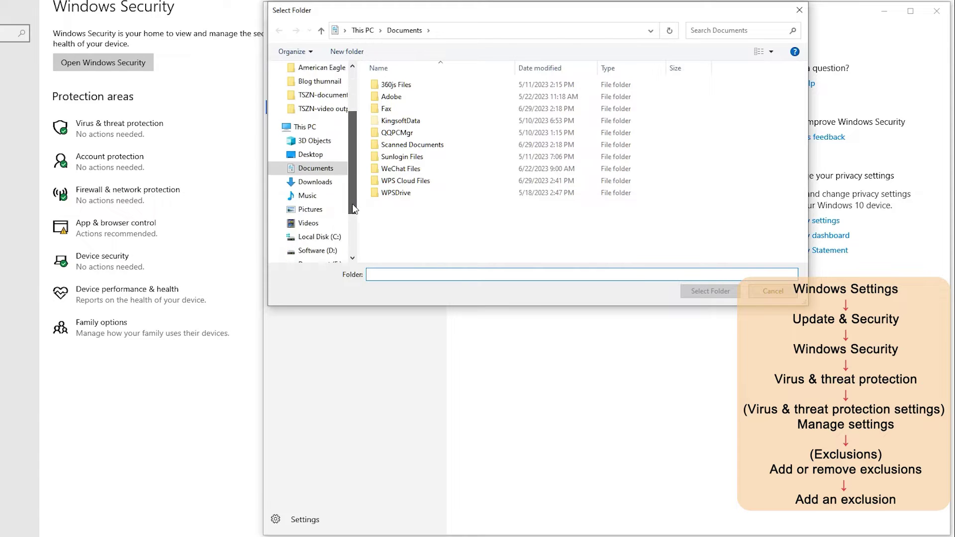
{"action": "left_click", "coordinate": [315, 196]}
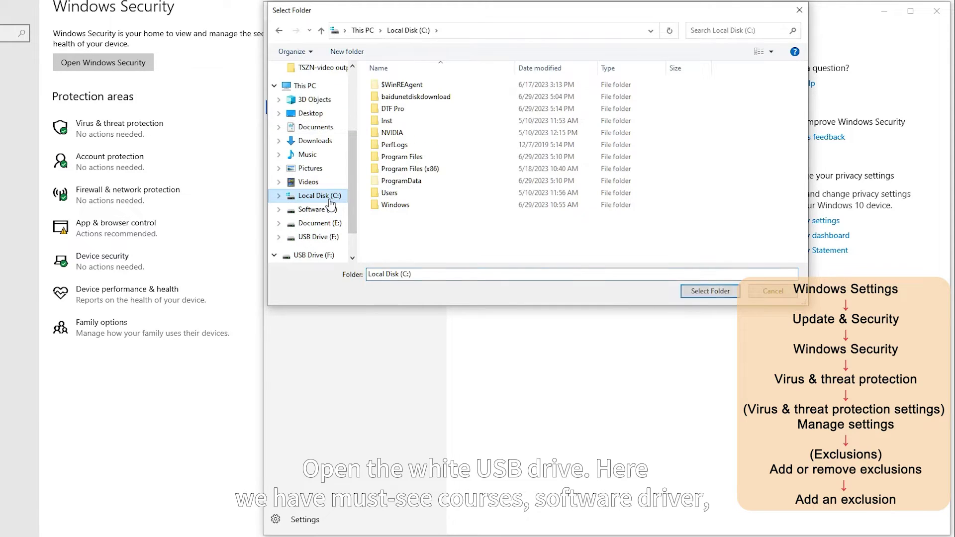
{"action": "left_click", "coordinate": [416, 111]}
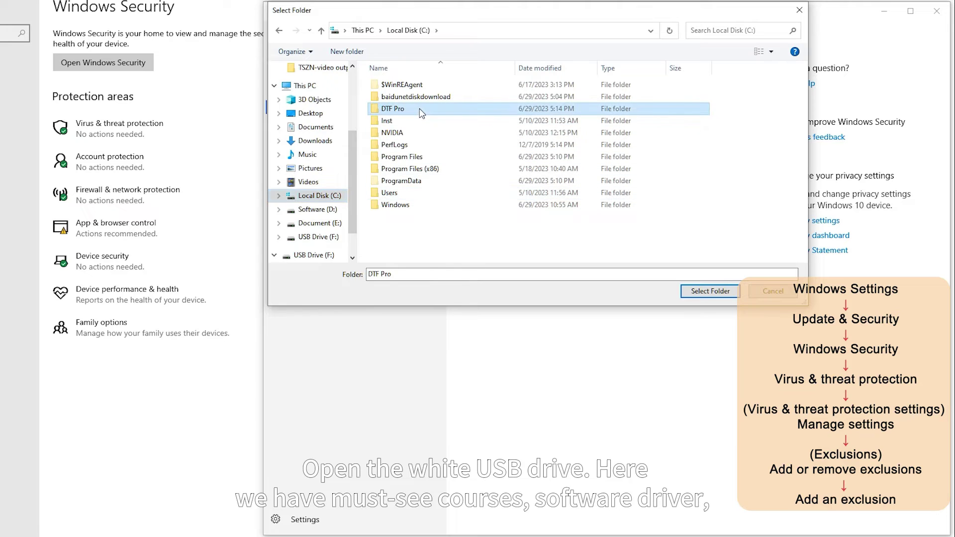
{"action": "left_click", "coordinate": [710, 293]}
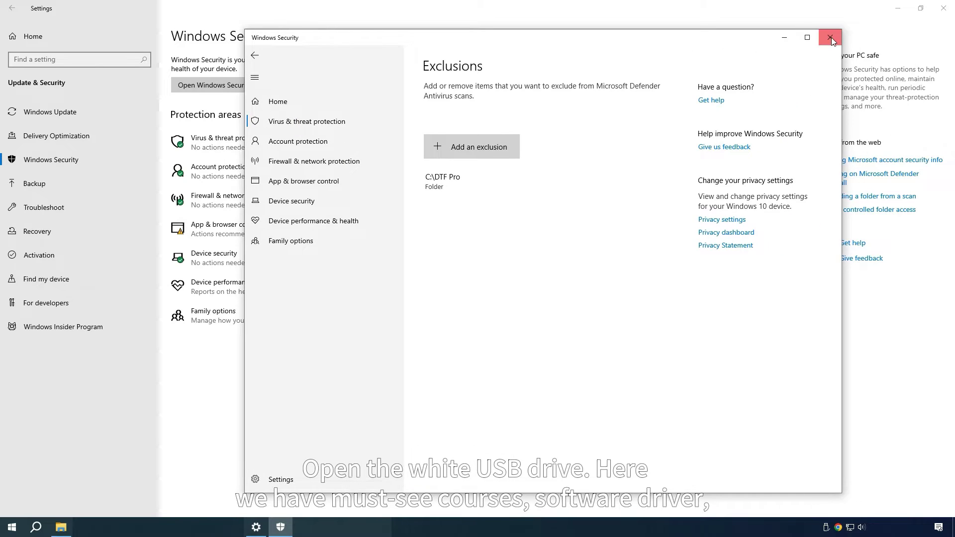
{"action": "left_click", "coordinate": [827, 38]}
{"action": "left_click", "coordinate": [943, 8]}
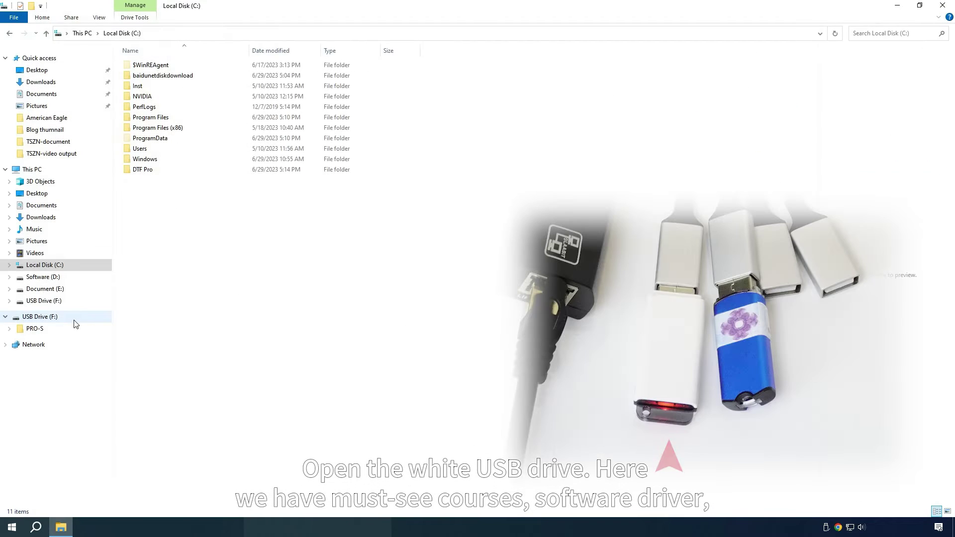
Copy the folders "2.software driver" and "3.Test charts and remote software" from PRO-S on the USB drive into C:\DTF Pro.
{"action": "left_click", "coordinate": [59, 318]}
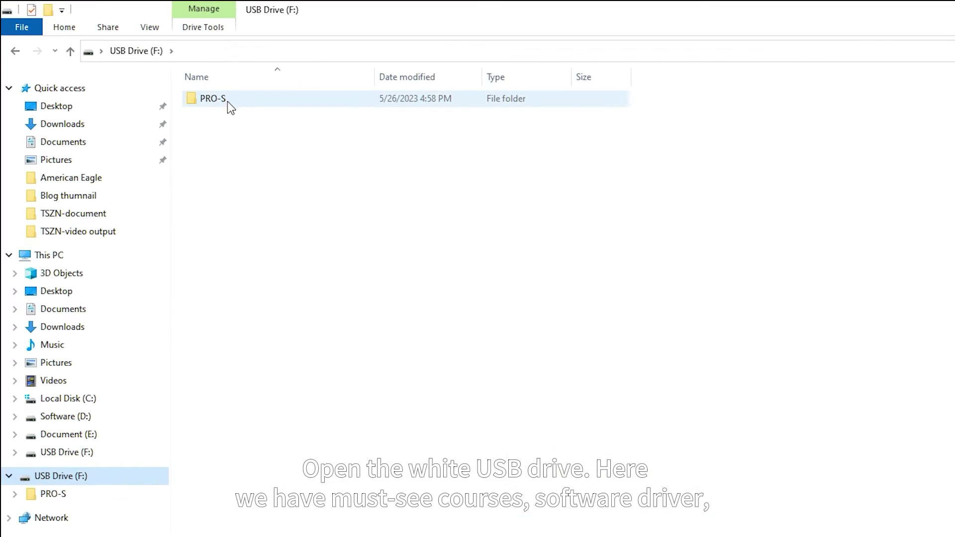
{"action": "double_click", "coordinate": [229, 100]}
{"action": "left_click", "coordinate": [262, 116]}
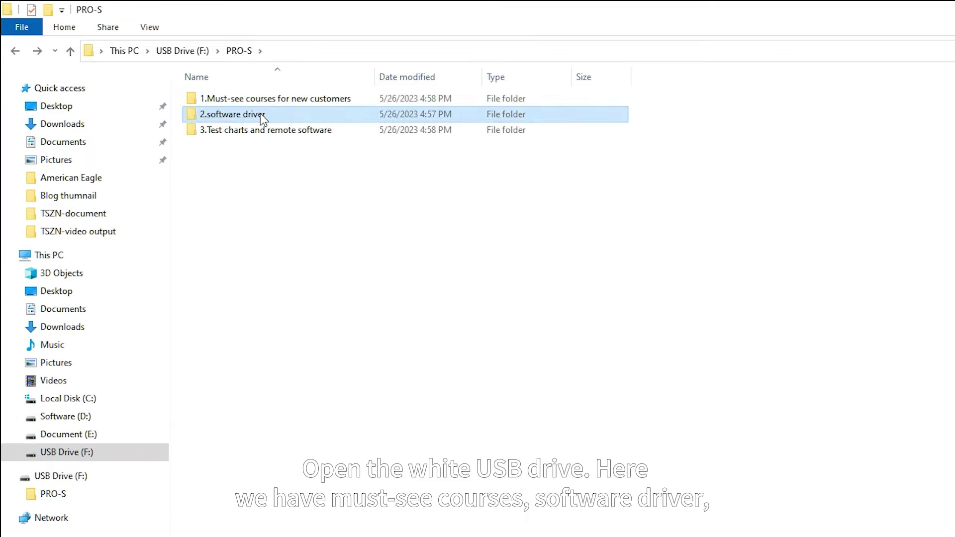
{"action": "left_click", "coordinate": [339, 214]}
{"action": "left_click_drag", "start_coordinate": [446, 222], "coordinate": [209, 116]}
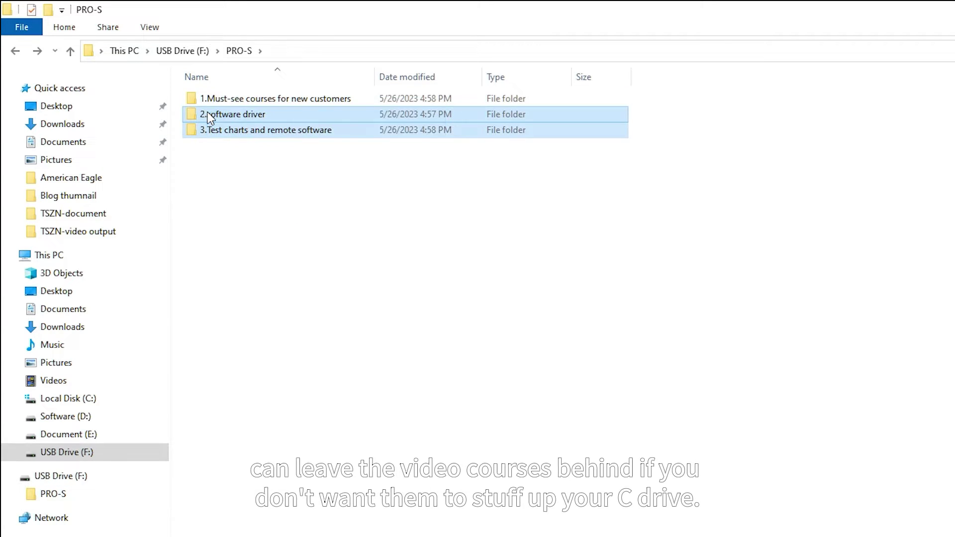
{"action": "left_click", "coordinate": [98, 398]}
{"action": "double_click", "coordinate": [274, 131]}
{"action": "key", "text": "ctrl+v"}
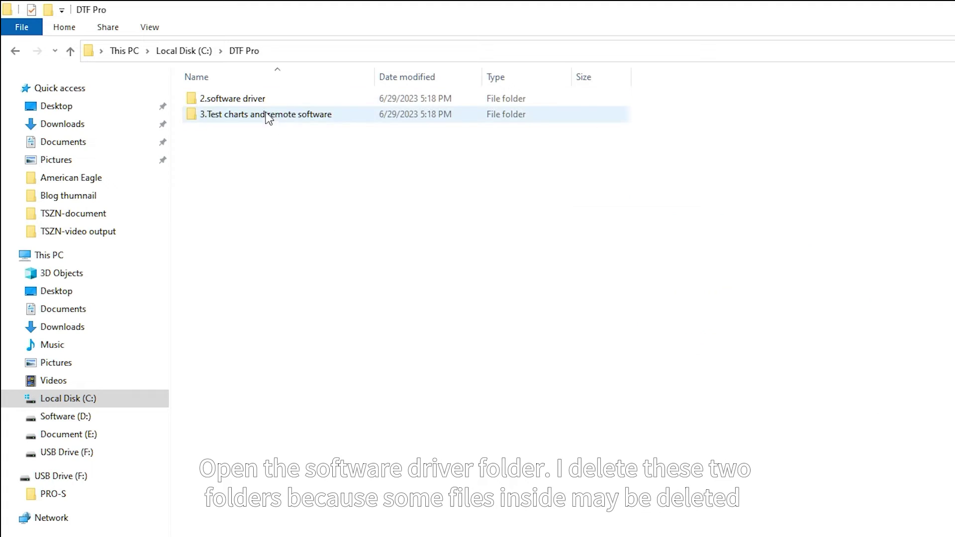
Delete the Curve file and PrintExp_X64_V5.7.6.5.103.BS_20220530 folders from the copied "2.software driver" folder, keeping the archives.
{"action": "double_click", "coordinate": [265, 99]}
{"action": "left_click", "coordinate": [261, 98]}
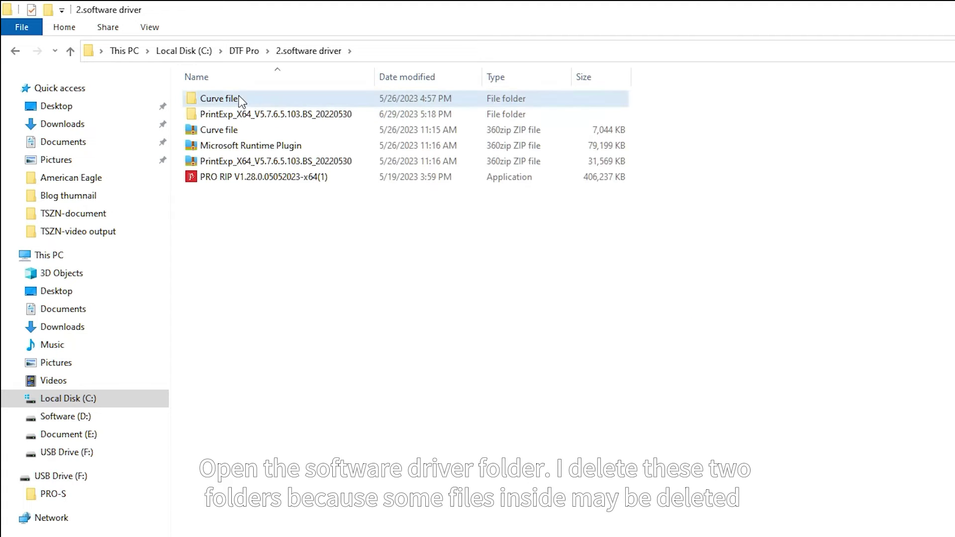
{"action": "left_click", "coordinate": [249, 114], "text": "ctrl"}
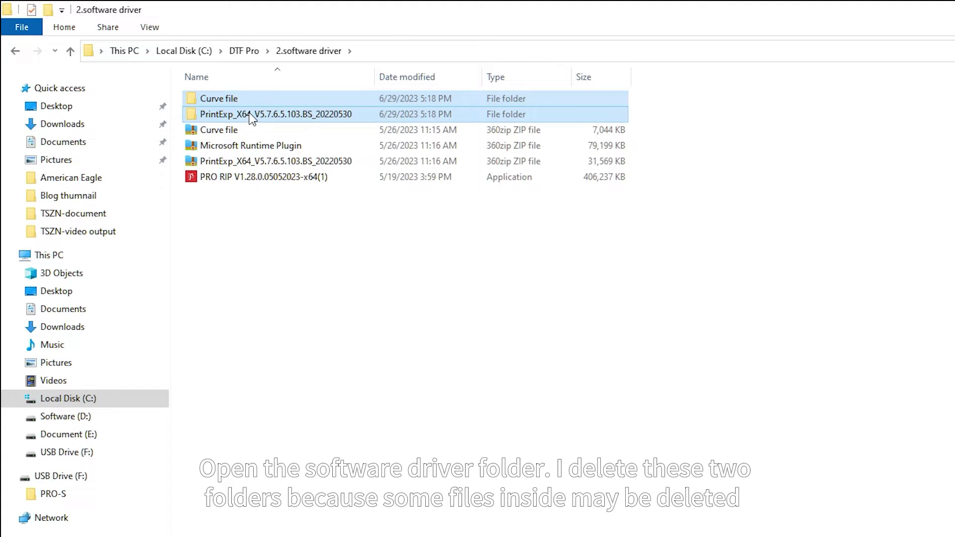
{"action": "key", "text": "Delete"}
Extract the PrintExp_X64_V5.7.6.5.103.BS_20220530 ZIP archive to the current folder.
{"action": "left_click", "coordinate": [256, 130]}
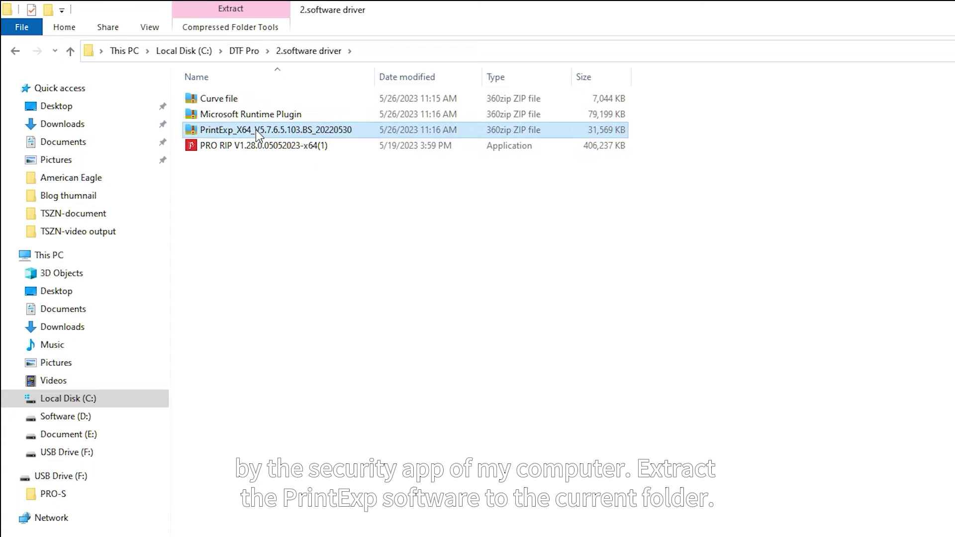
{"action": "right_click", "coordinate": [256, 130]}
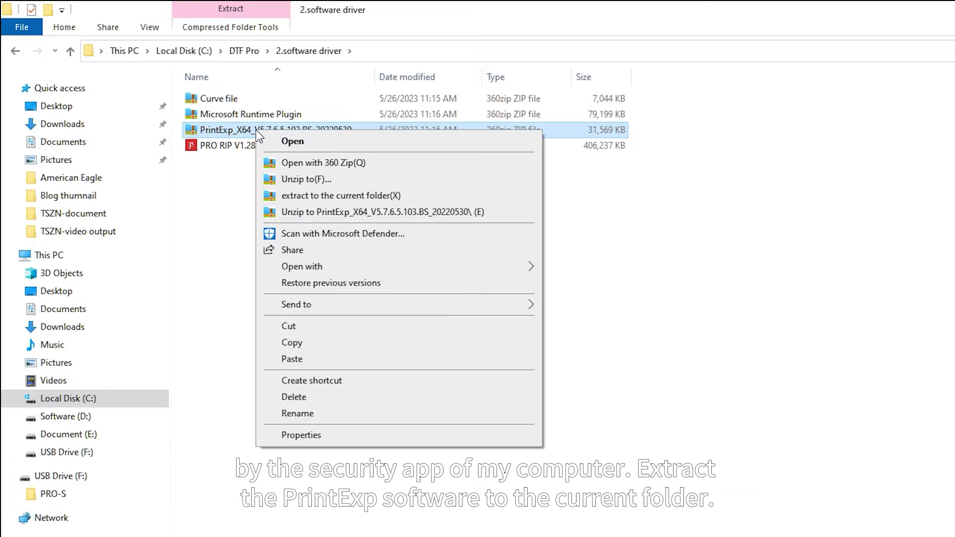
{"action": "left_click", "coordinate": [329, 197]}
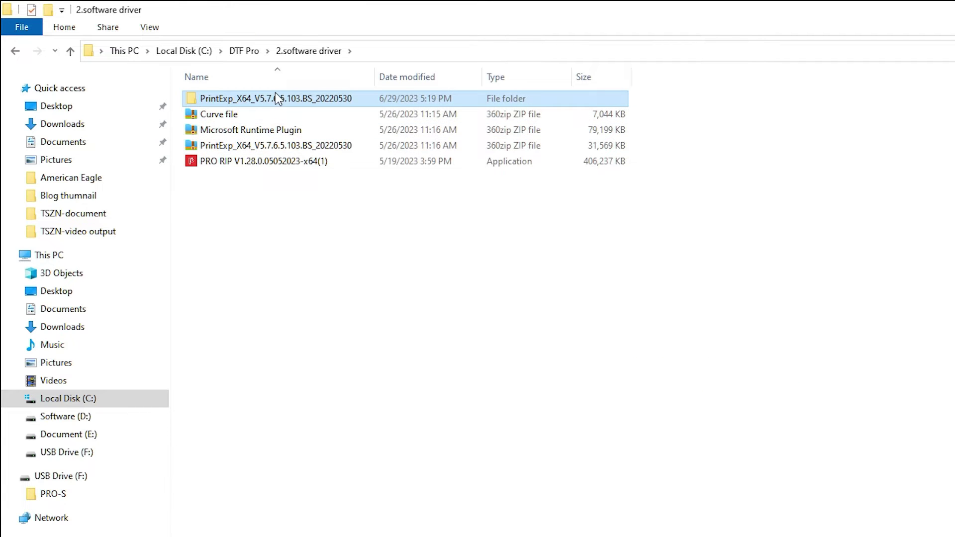
Create a desktop shortcut for the PrintExp_X64 application from the extracted PrintExp folder.
{"action": "double_click", "coordinate": [275, 99]}
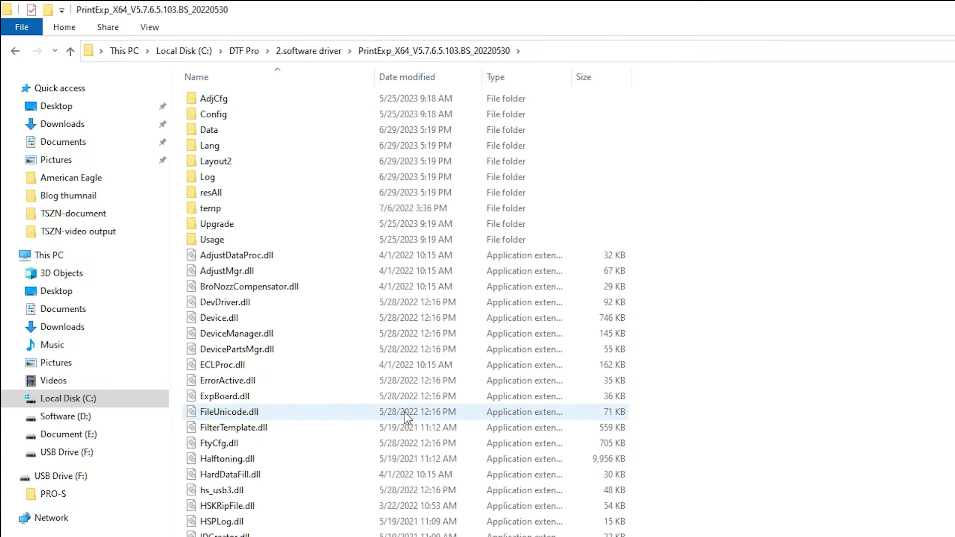
{"action": "scroll", "coordinate": [406, 417], "scroll_direction": "down", "scroll_amount": 12}
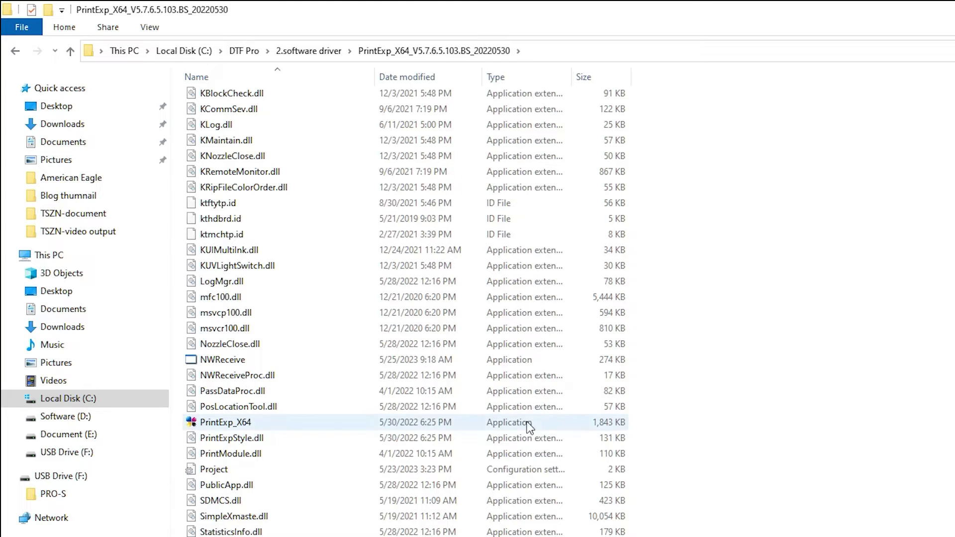
{"action": "right_click", "coordinate": [273, 423]}
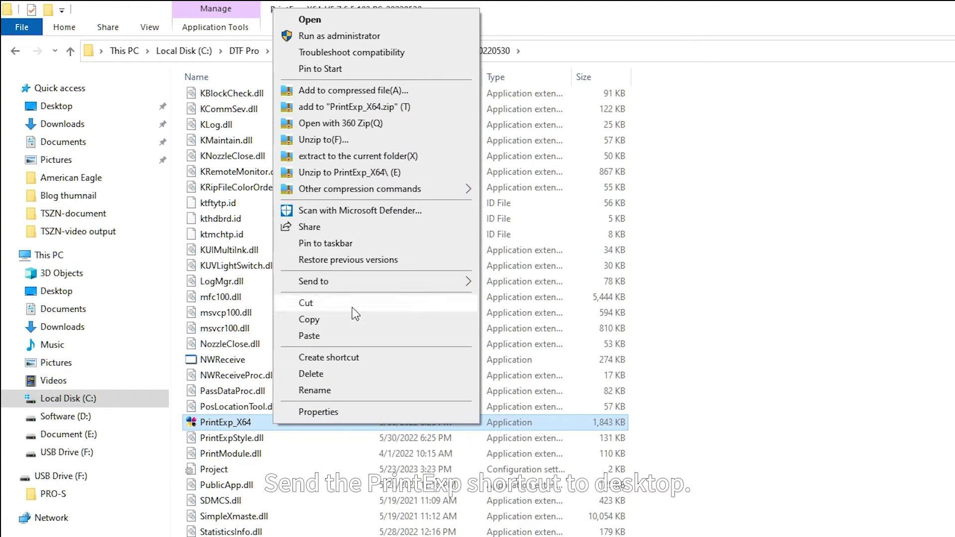
{"action": "mouse_move", "coordinate": [379, 287]}
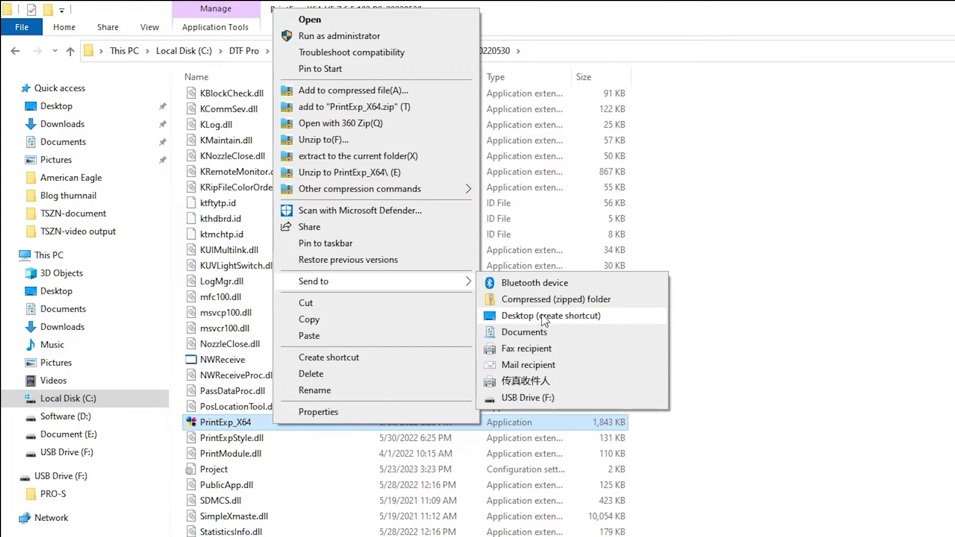
{"action": "left_click", "coordinate": [546, 319]}
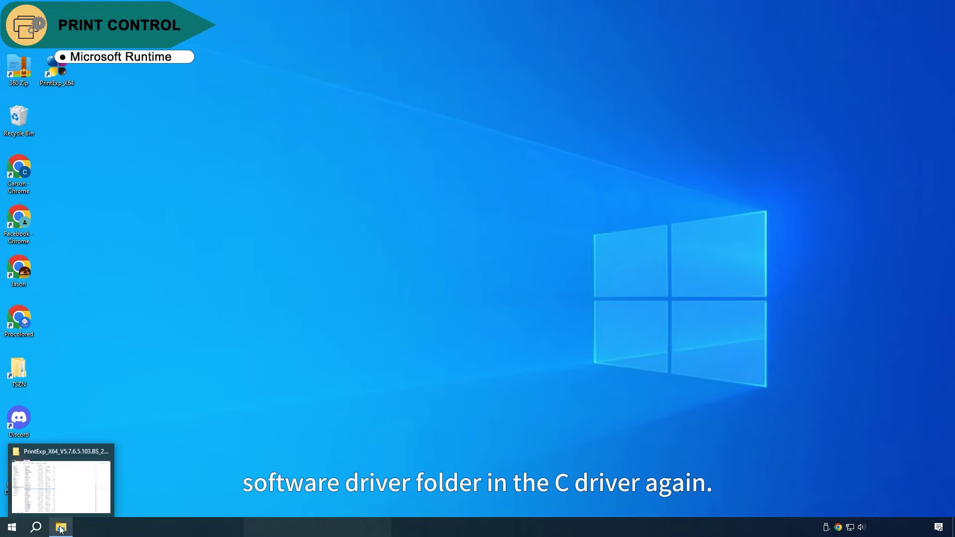
Extract the Microsoft Runtime Plugin ZIP archive to the current folder in C:\DTF Pro\2.software driver.
{"action": "left_click", "coordinate": [61, 528]}
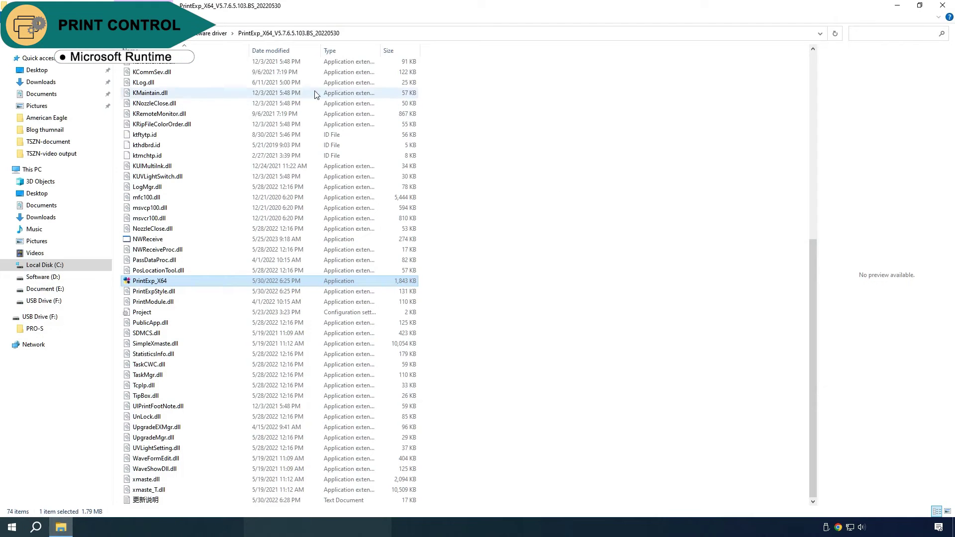
{"action": "key", "text": "alt+Up"}
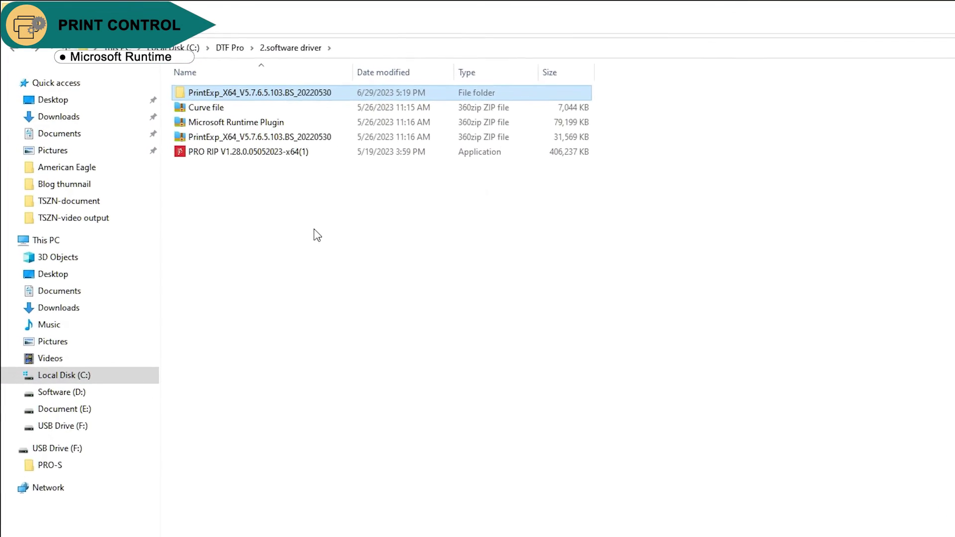
{"action": "left_click", "coordinate": [263, 124]}
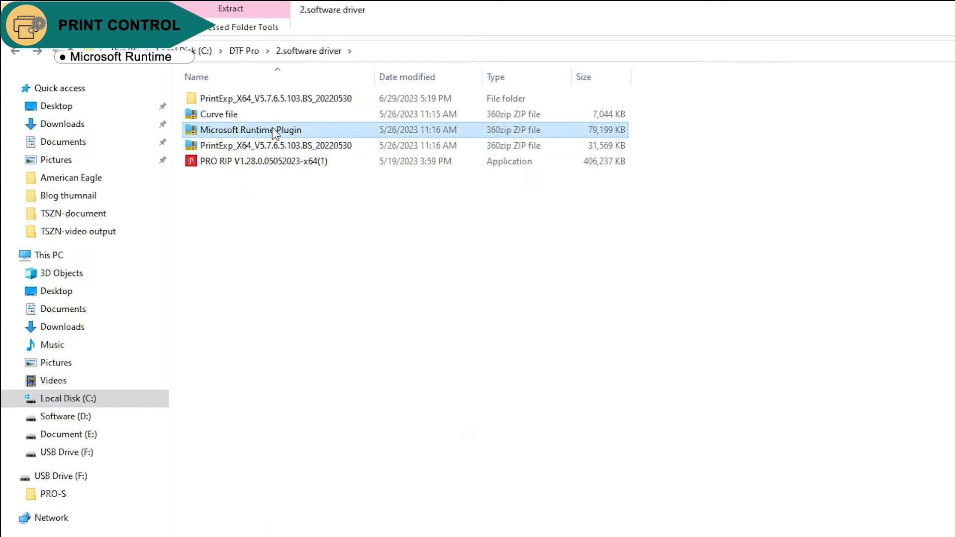
{"action": "right_click", "coordinate": [273, 127]}
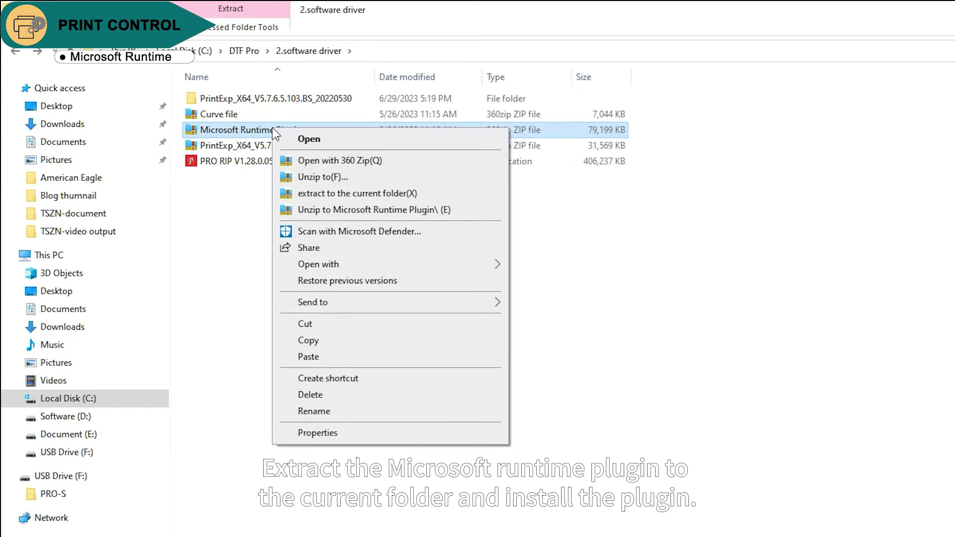
{"action": "left_click", "coordinate": [342, 195]}
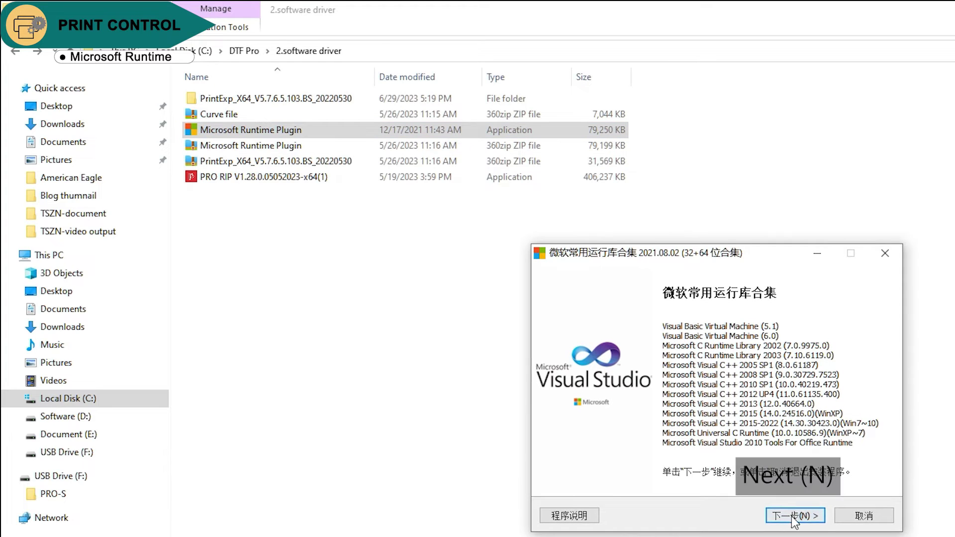
Proceed through the Microsoft runtime installer, adding the Microsoft Visual Studio 2010 Tools For Office Runtime component to the selection.
{"action": "left_click", "coordinate": [802, 517]}
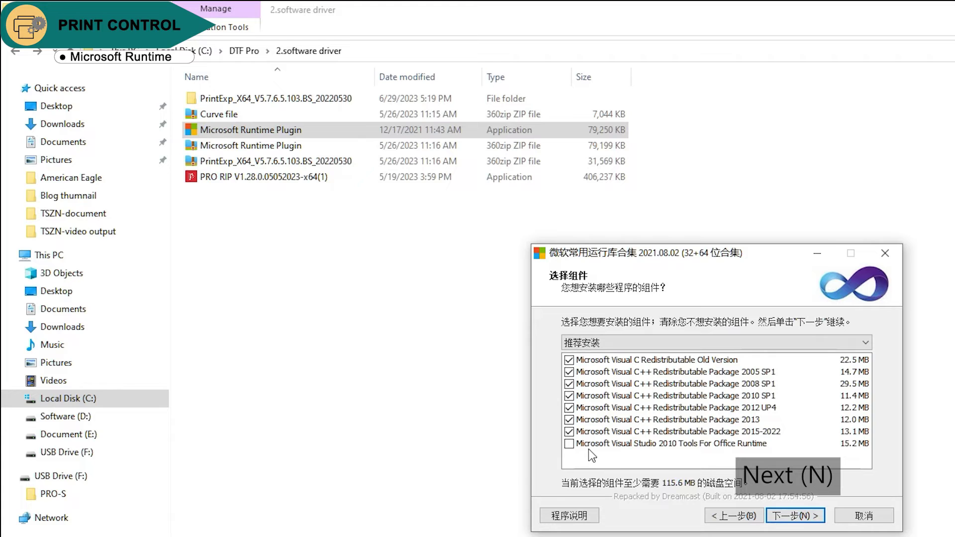
{"action": "left_click", "coordinate": [568, 443]}
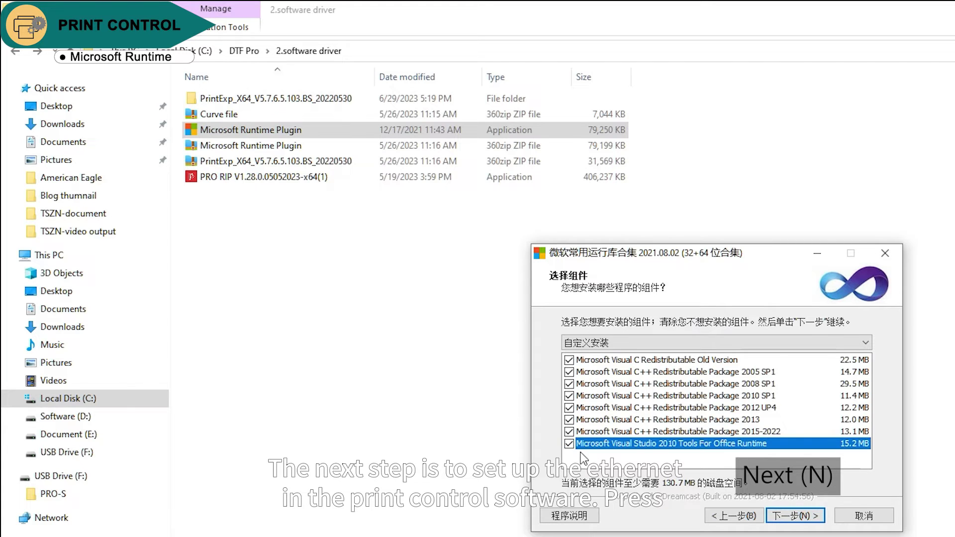
{"action": "left_click", "coordinate": [794, 516]}
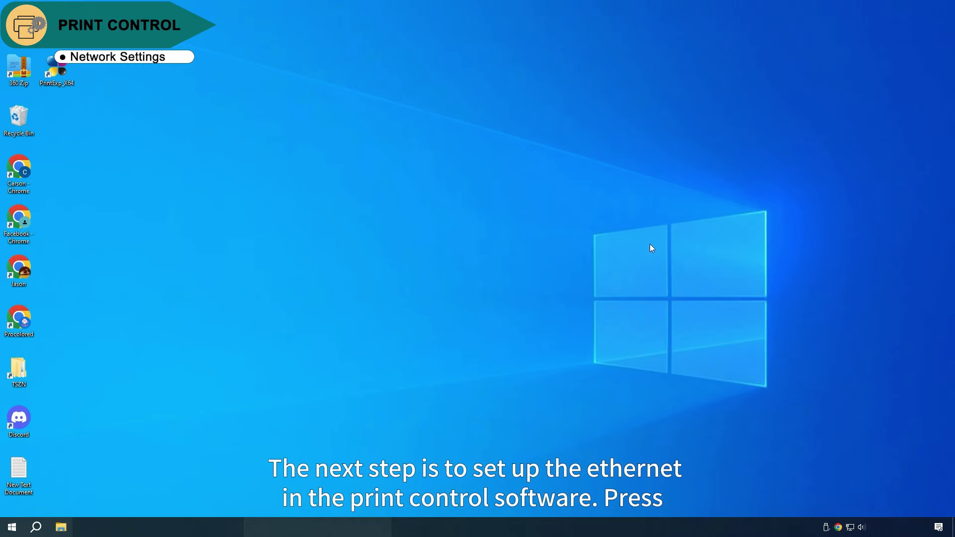
Check the network speed of the 以太网 2 connection in Control Panel's Network and Sharing Center.
{"action": "key", "text": "super+r"}
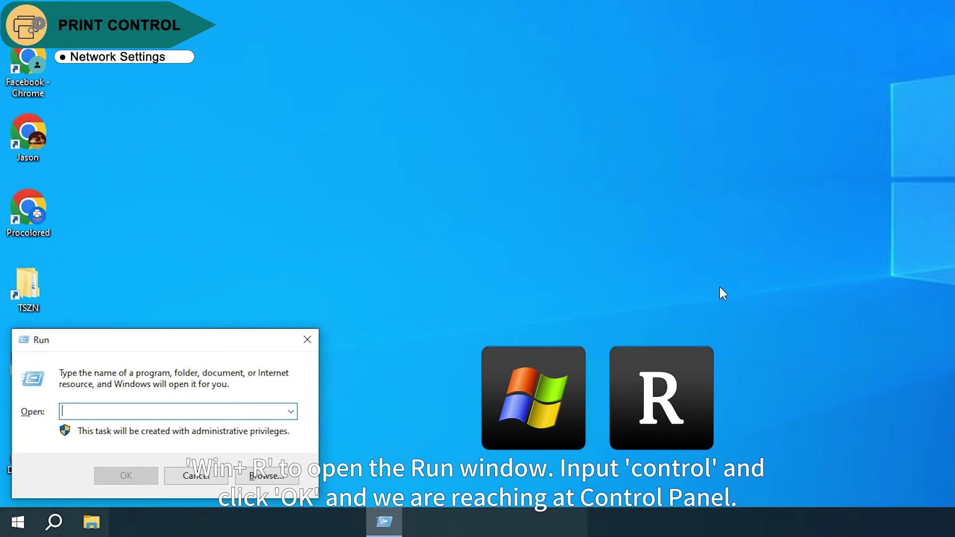
{"action": "type", "text": "control"}
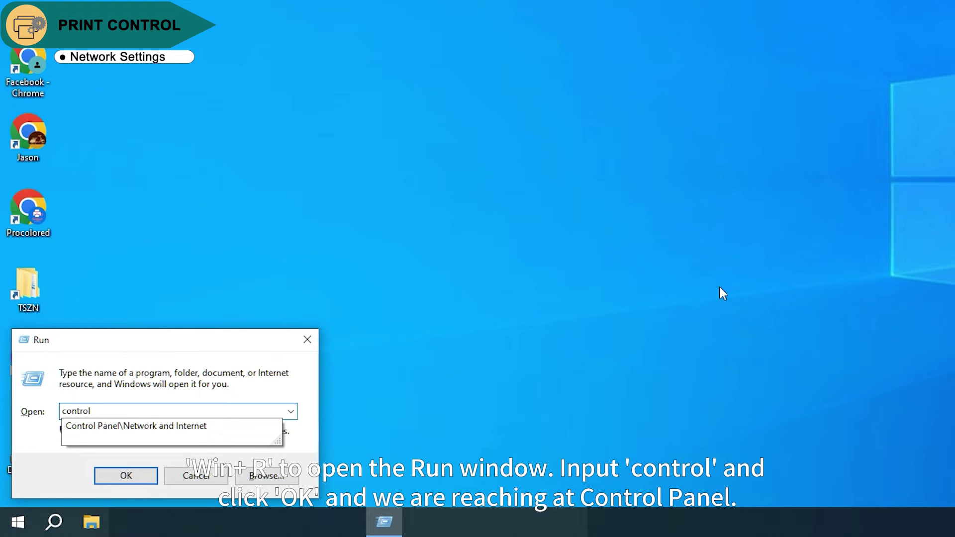
{"action": "key", "text": "Return"}
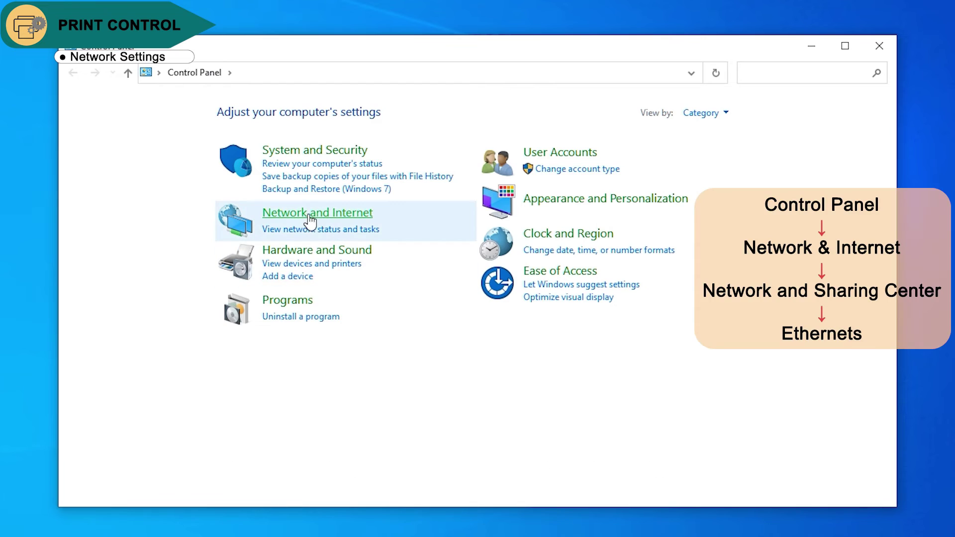
{"action": "left_click", "coordinate": [309, 219]}
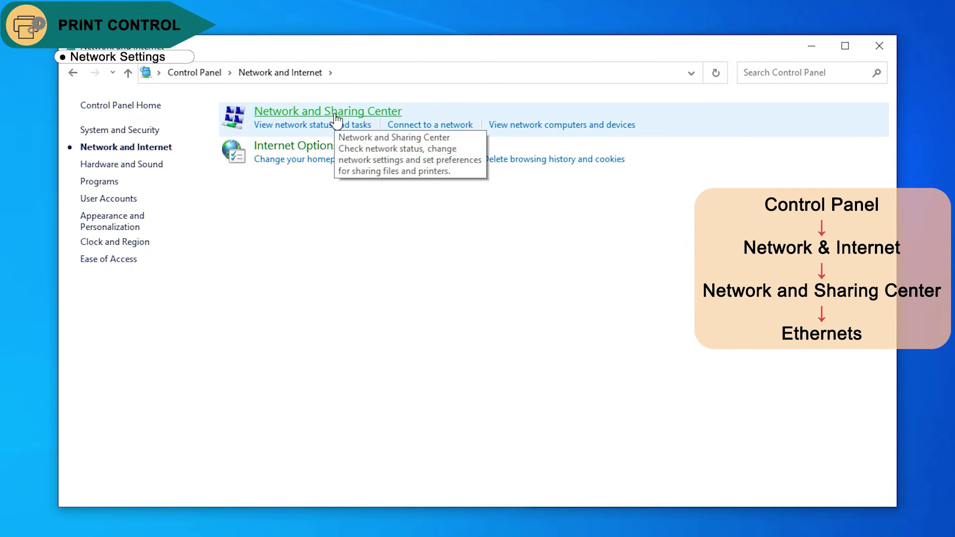
{"action": "left_click", "coordinate": [337, 119]}
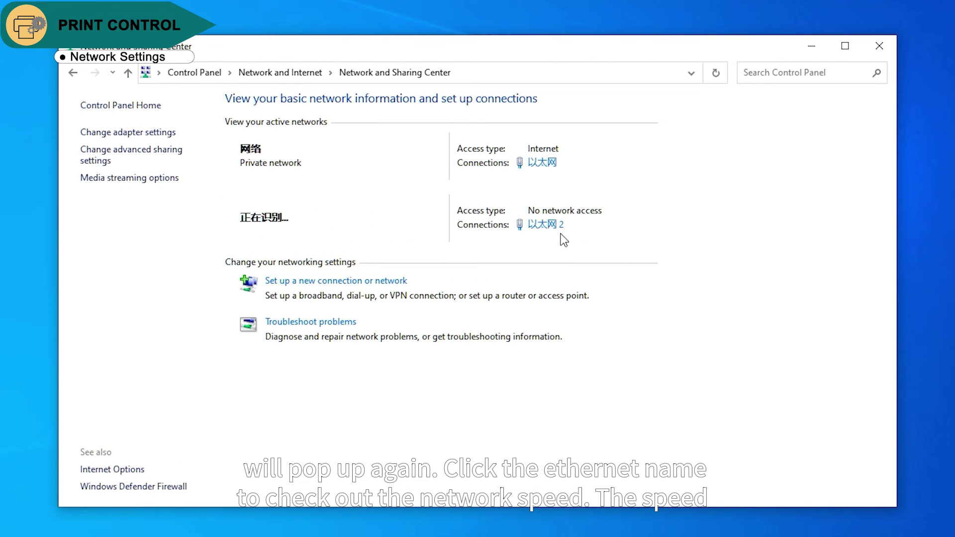
{"action": "left_click", "coordinate": [556, 227]}
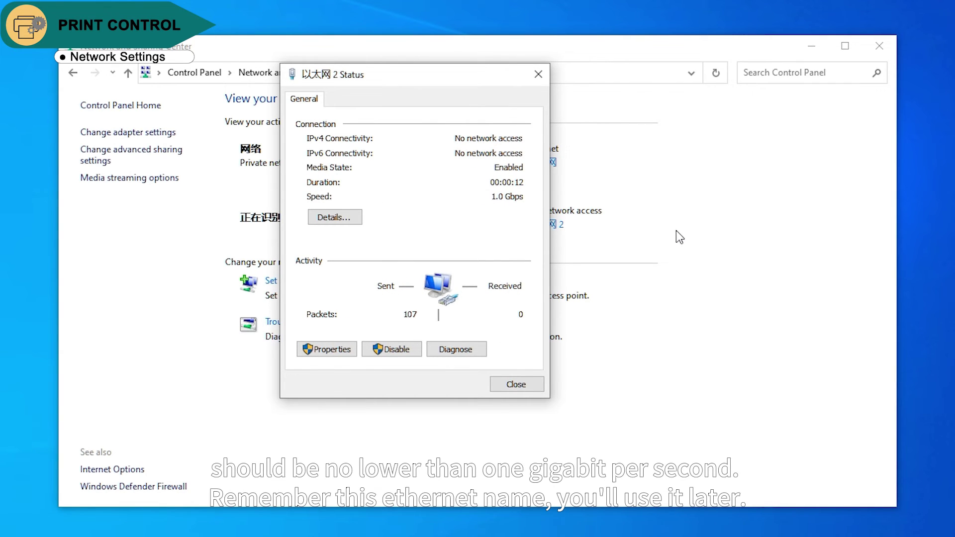
{"action": "left_click", "coordinate": [526, 386]}
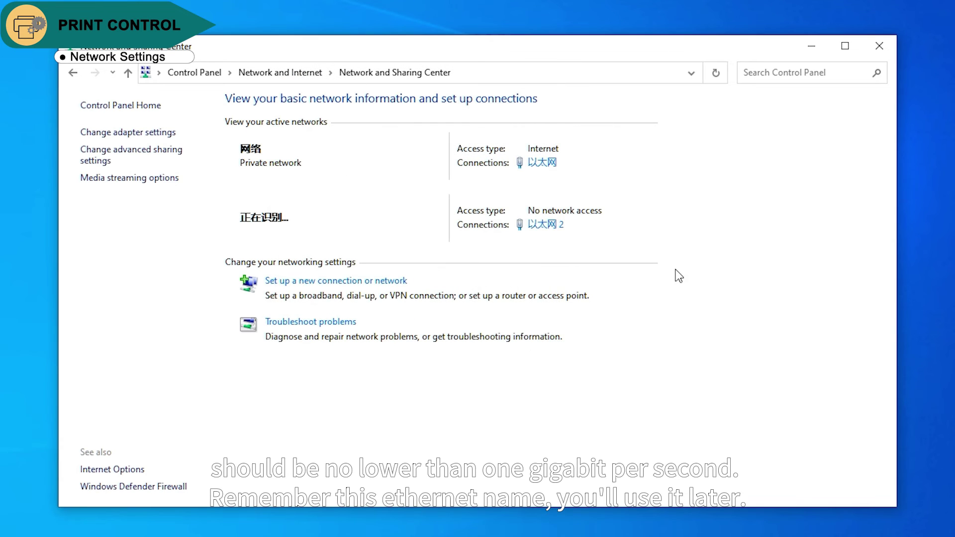
{"action": "left_click", "coordinate": [878, 45]}
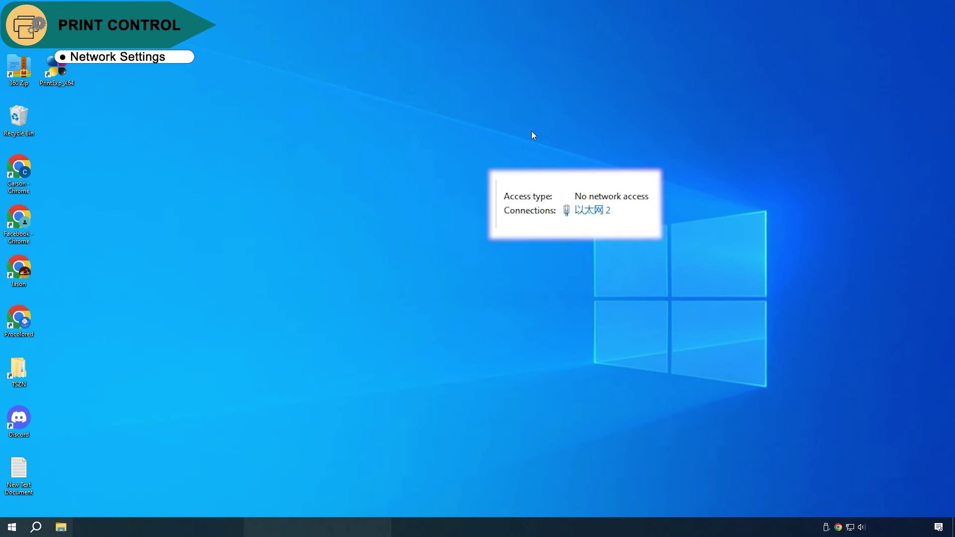
Launch PrintExp_X64 and select 以太网 2 as the Ethernet connection in its TCP network settings.
{"action": "double_click", "coordinate": [54, 74]}
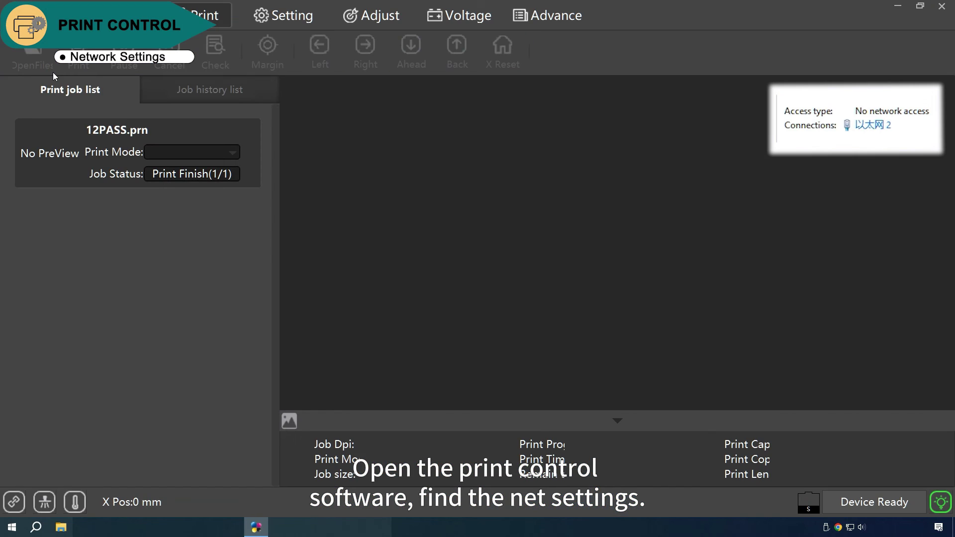
{"action": "left_click", "coordinate": [551, 19]}
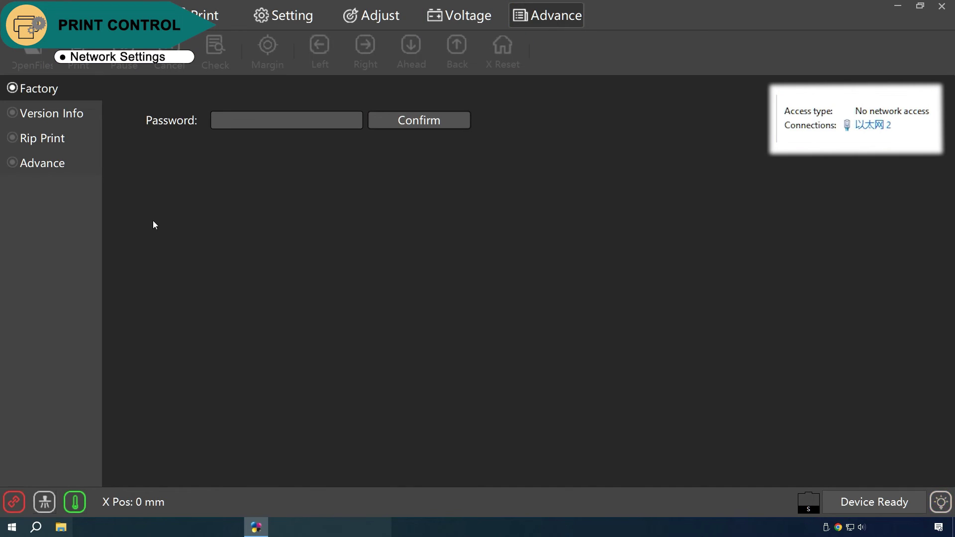
{"action": "left_click", "coordinate": [45, 164]}
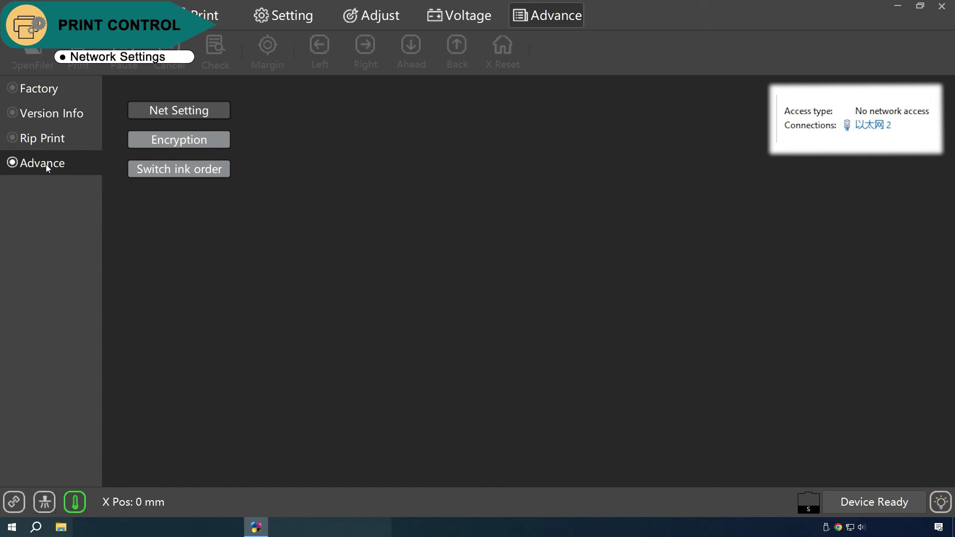
{"action": "left_click", "coordinate": [174, 114]}
{"action": "left_click", "coordinate": [509, 248]}
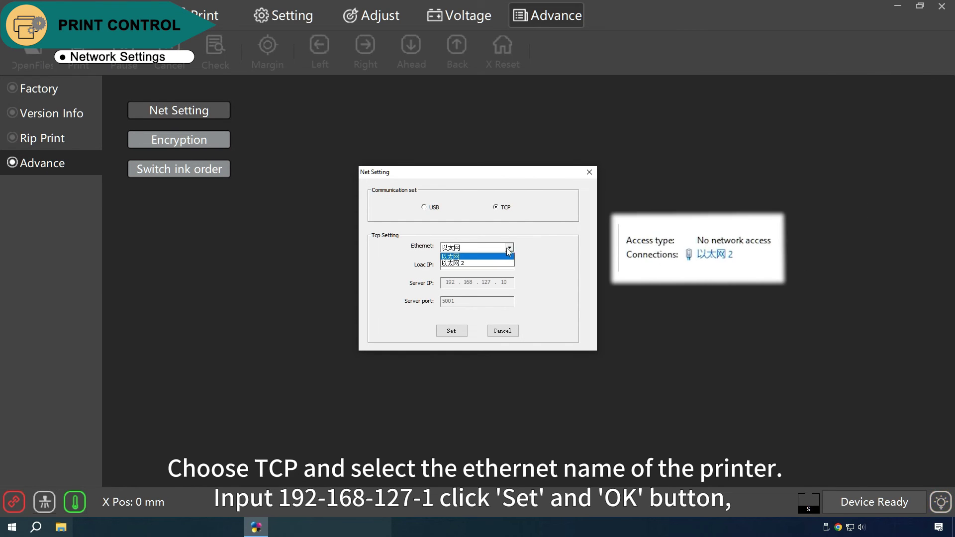
{"action": "left_click", "coordinate": [470, 263]}
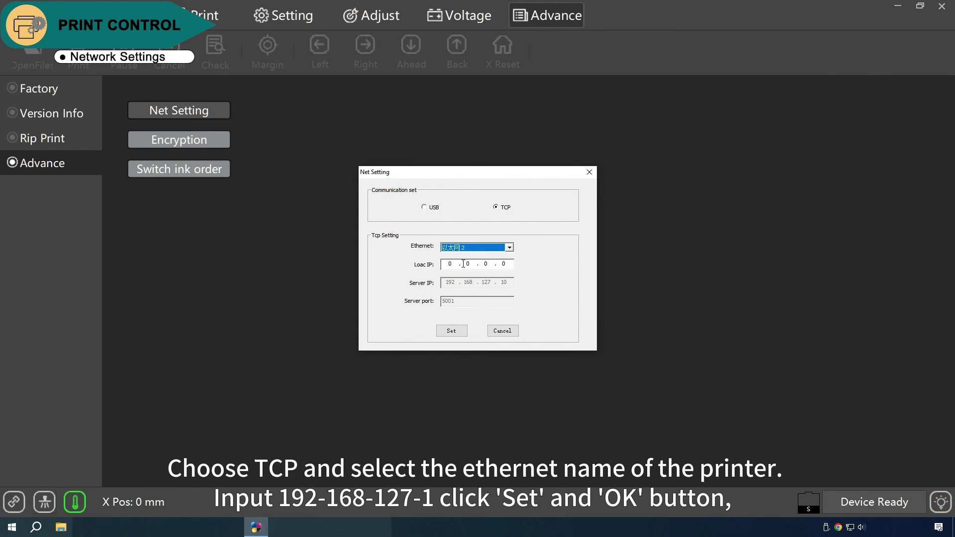
Set the local IP to 192.168.127.1, apply the network settings and exit PrintExp.
{"action": "left_click", "coordinate": [449, 264]}
{"action": "type", "text": "19"}
{"action": "type", "text": "216812"}
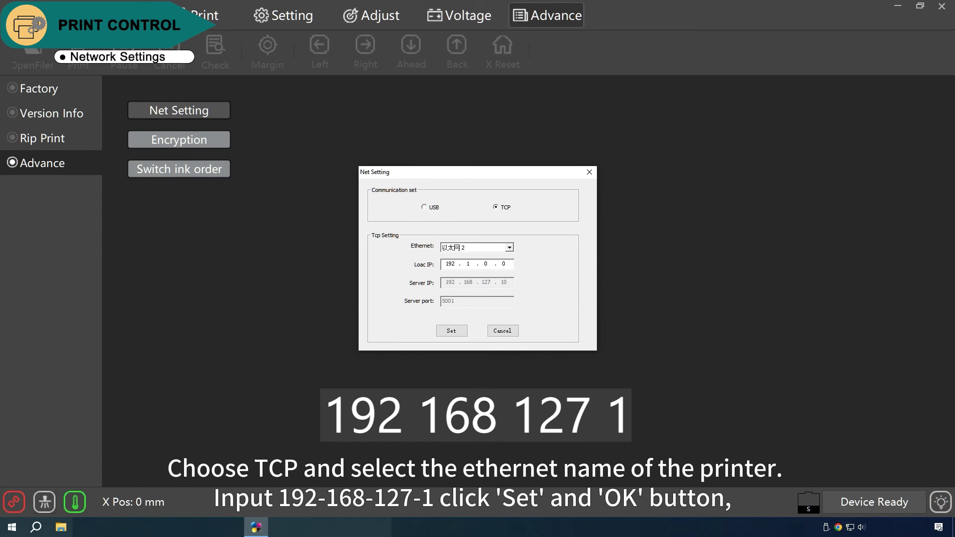
{"action": "type", "text": "71"}
{"action": "left_click", "coordinate": [451, 332]}
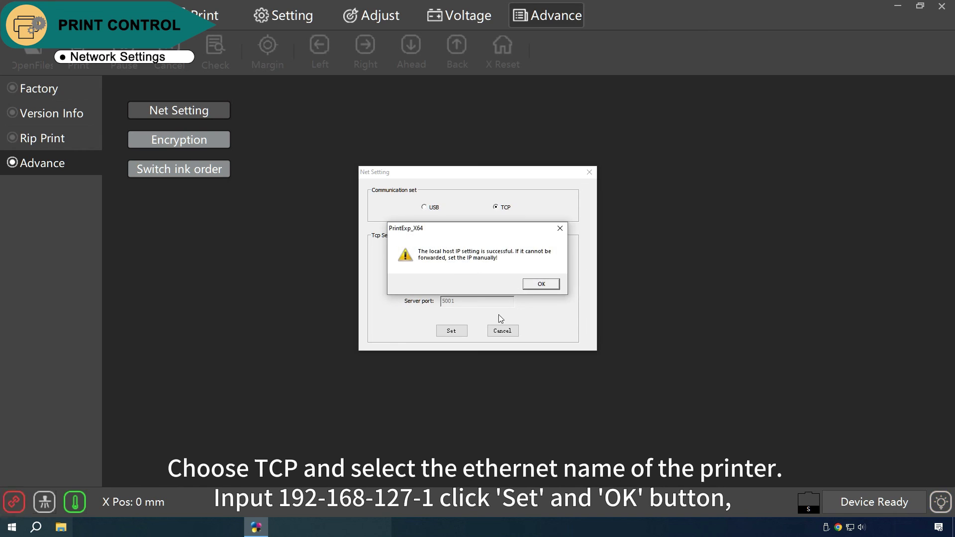
{"action": "key", "text": "Return"}
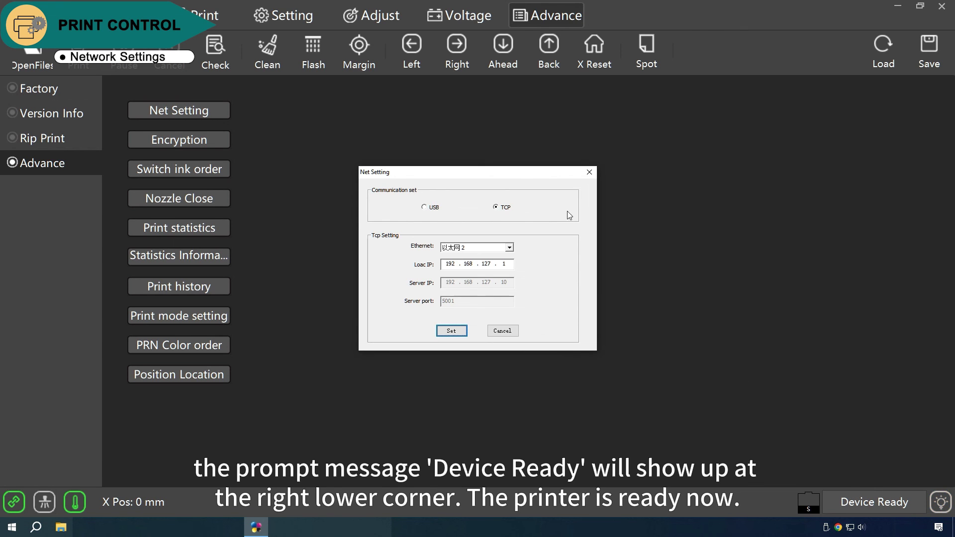
{"action": "left_click", "coordinate": [589, 172]}
{"action": "left_click", "coordinate": [939, 8]}
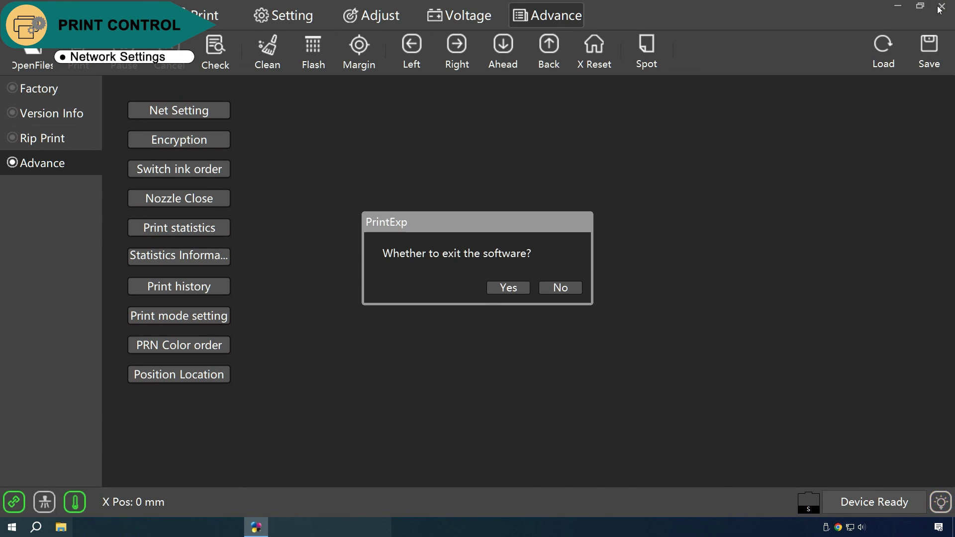
{"action": "left_click", "coordinate": [510, 289]}
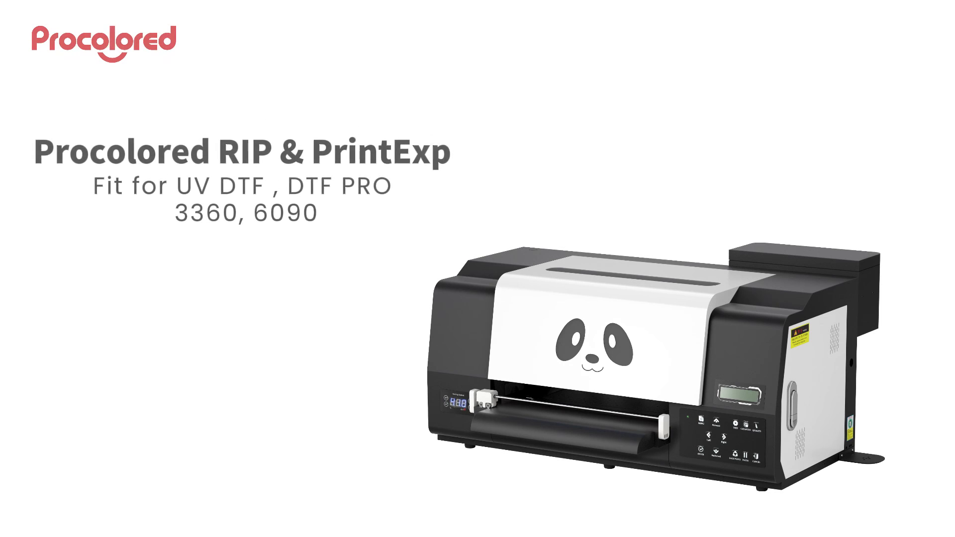